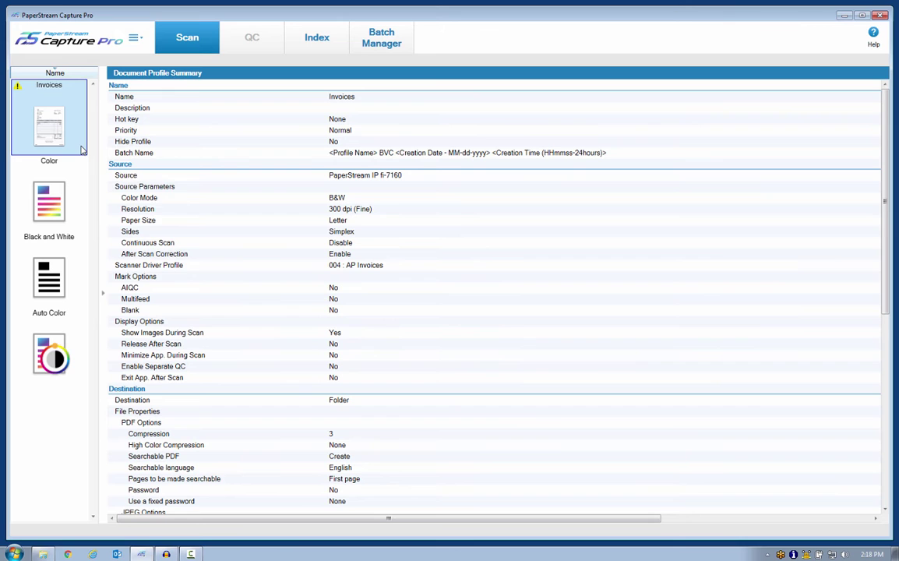
# Scan the three invoices with the Invoices profile, zoom in to check the page, then complete and release the batch.
pyautogui.moveTo(82, 149)
pyautogui.click(86, 150)
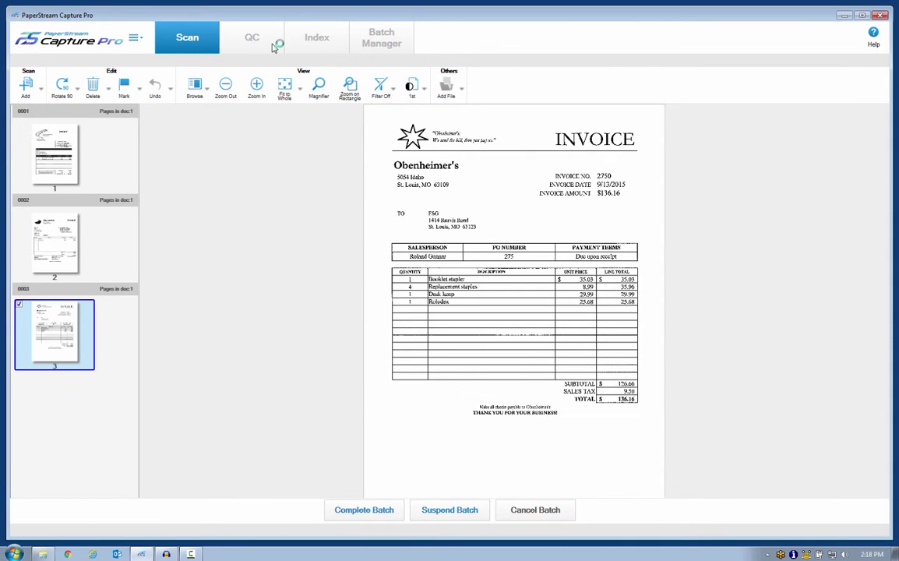
pyautogui.click(257, 86)
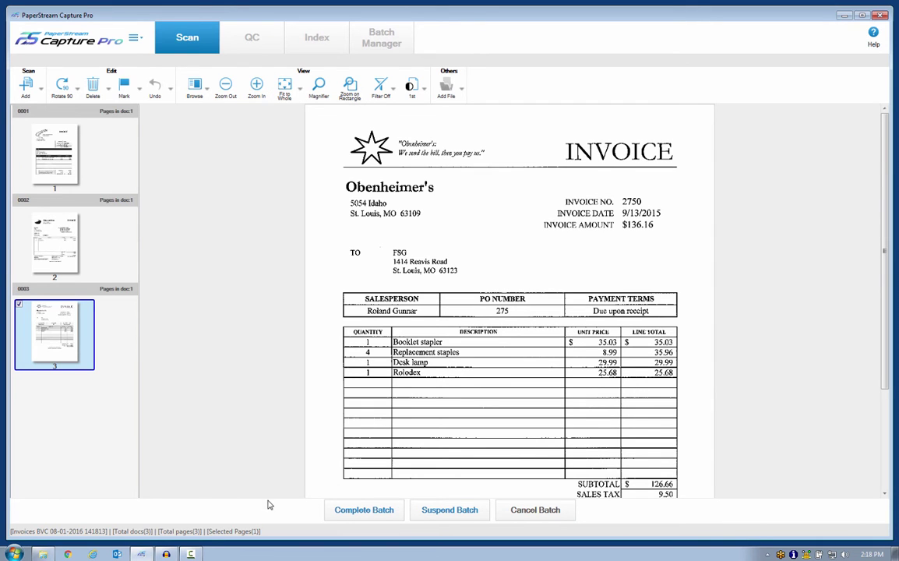
pyautogui.click(334, 512)
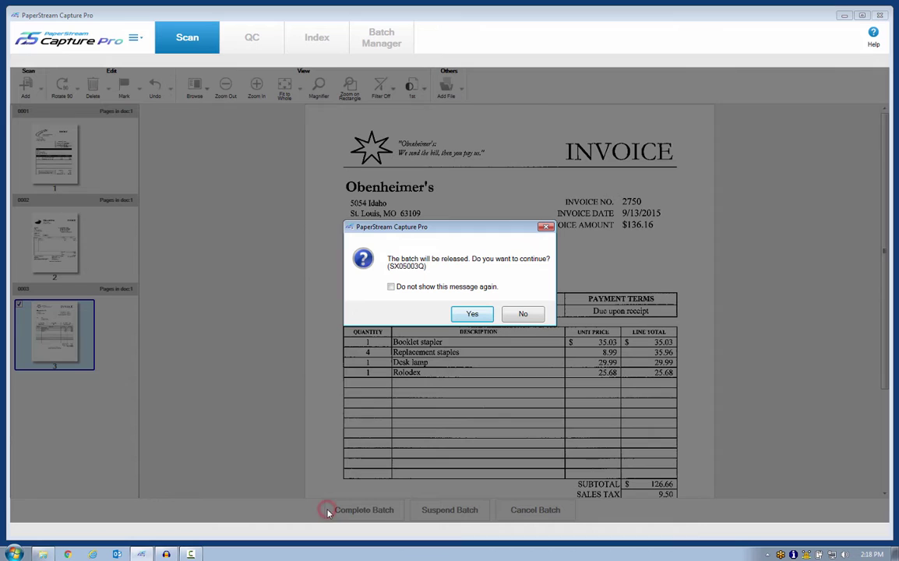
pyautogui.click(481, 316)
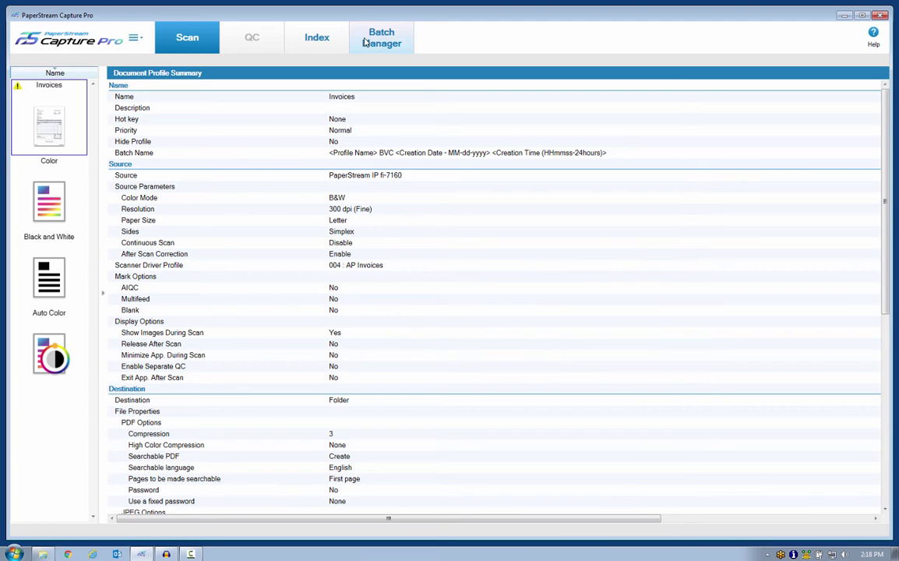
pyautogui.click(331, 46)
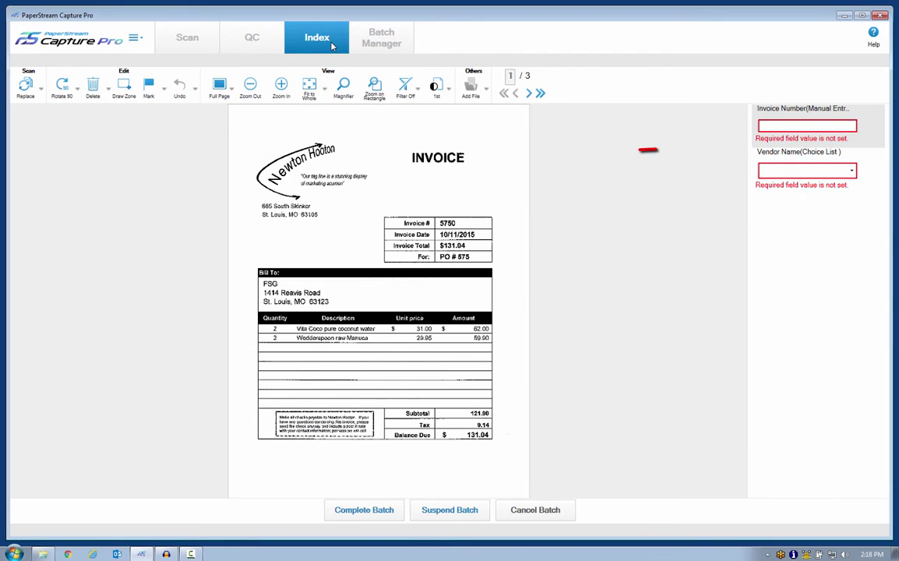
pyautogui.click(280, 86)
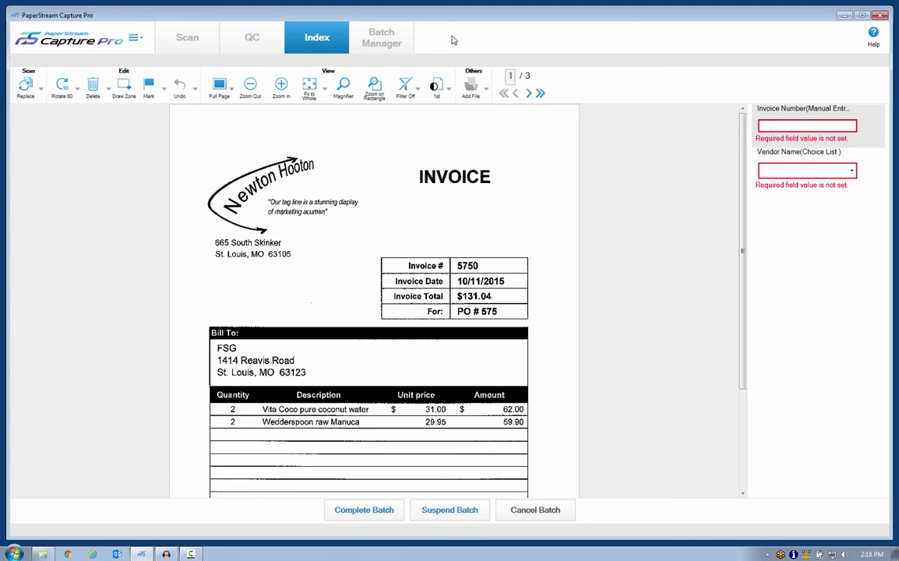
pyautogui.write('5750')
pyautogui.press('Tab')
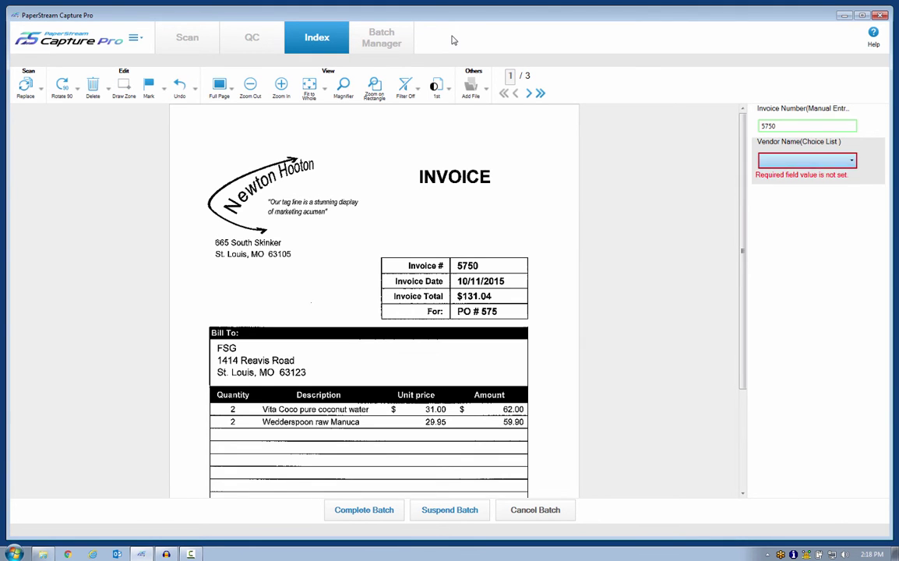
pyautogui.hotkey('alt', 'Down')
pyautogui.press('n')
pyautogui.press('Down')
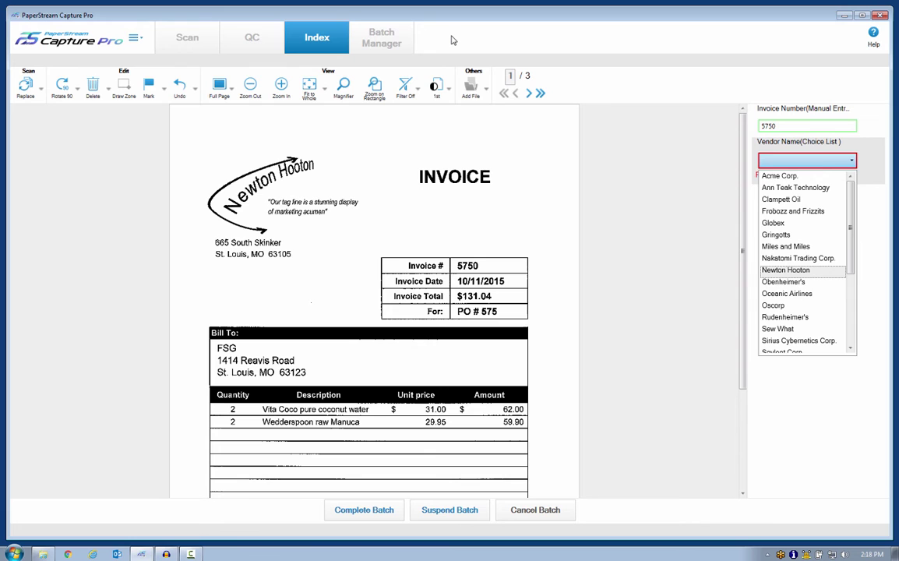
pyautogui.press('Return')
pyautogui.press('Return')
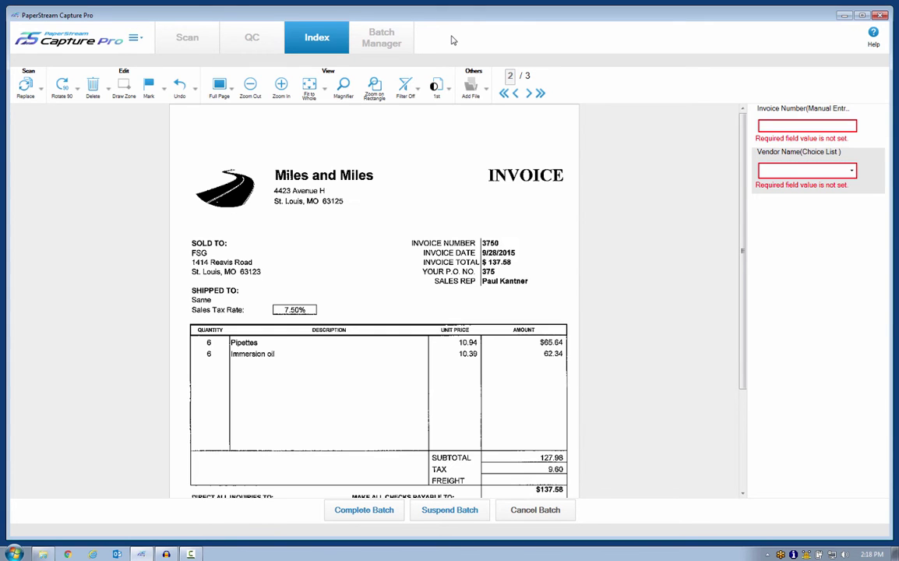
# Index the second invoice as number 3750 with vendor Miles and Miles.
pyautogui.write('3750')
pyautogui.press('Tab')
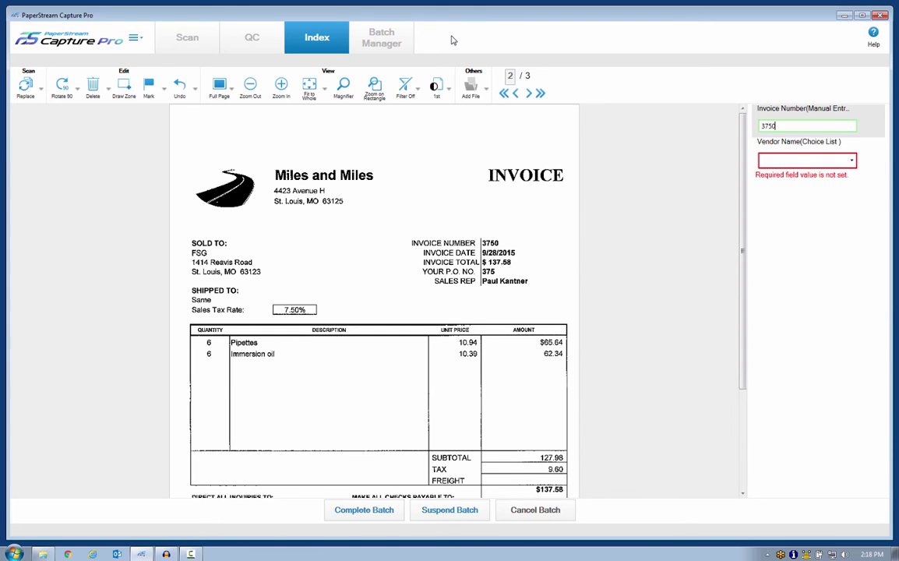
pyautogui.hotkey('alt', 'Down')
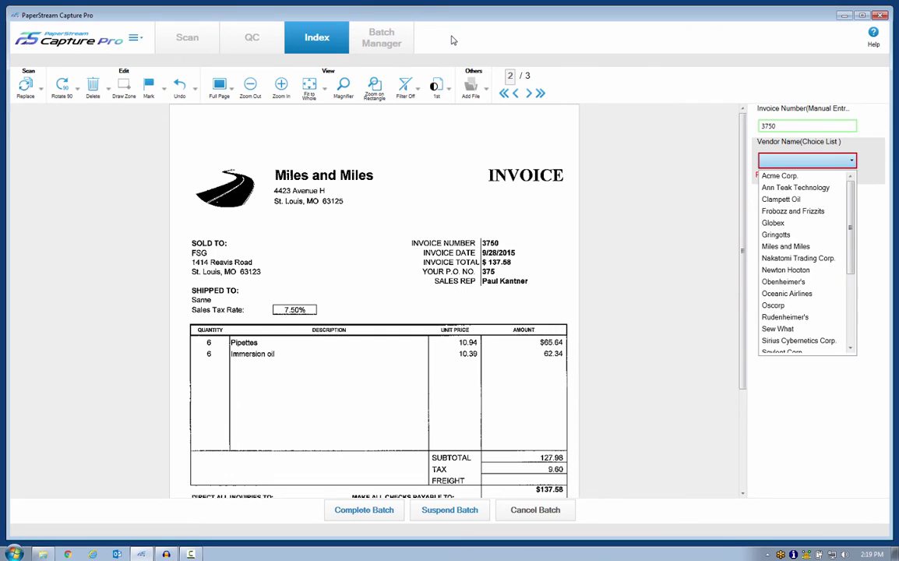
pyautogui.press('Return')
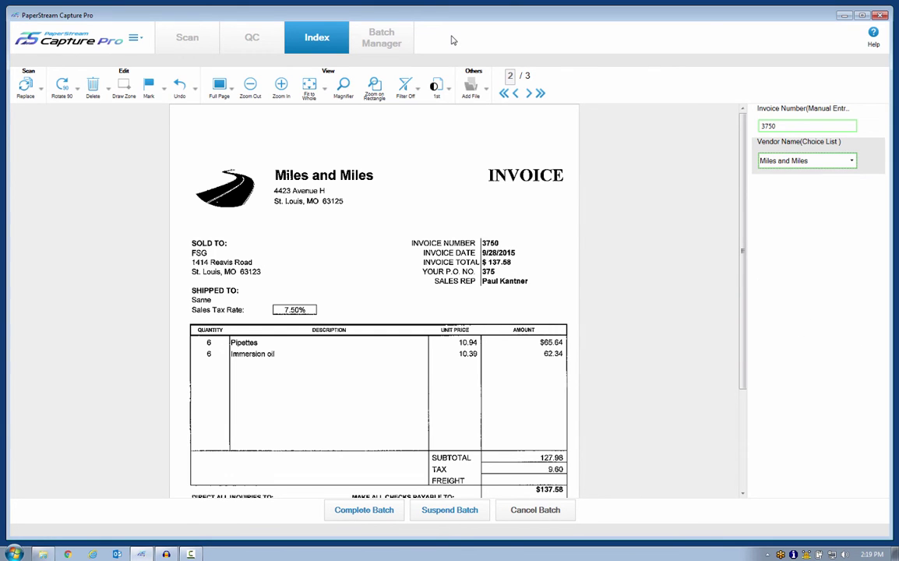
pyautogui.press('Return')
# Index the third invoice as number 2750 with vendor Obenheimer's.
pyautogui.write('2750')
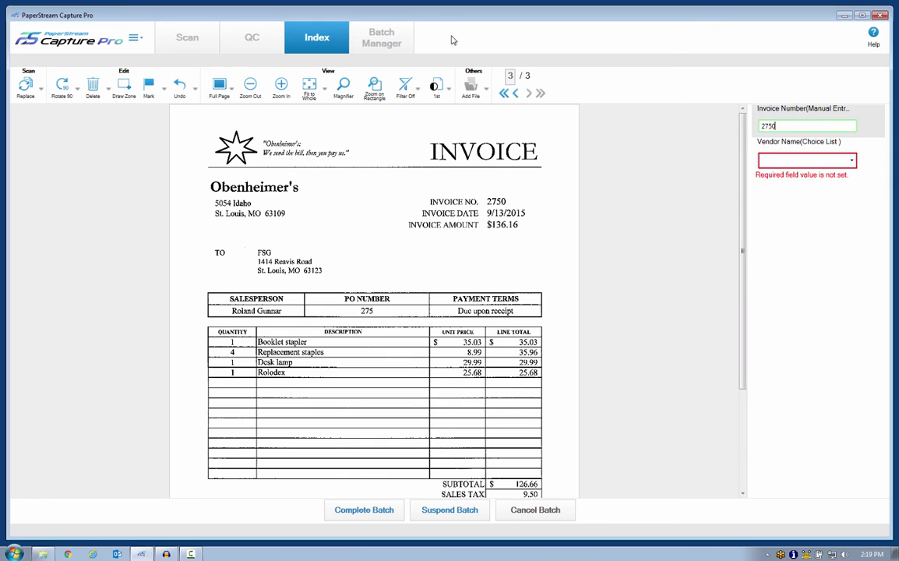
pyautogui.press('Return')
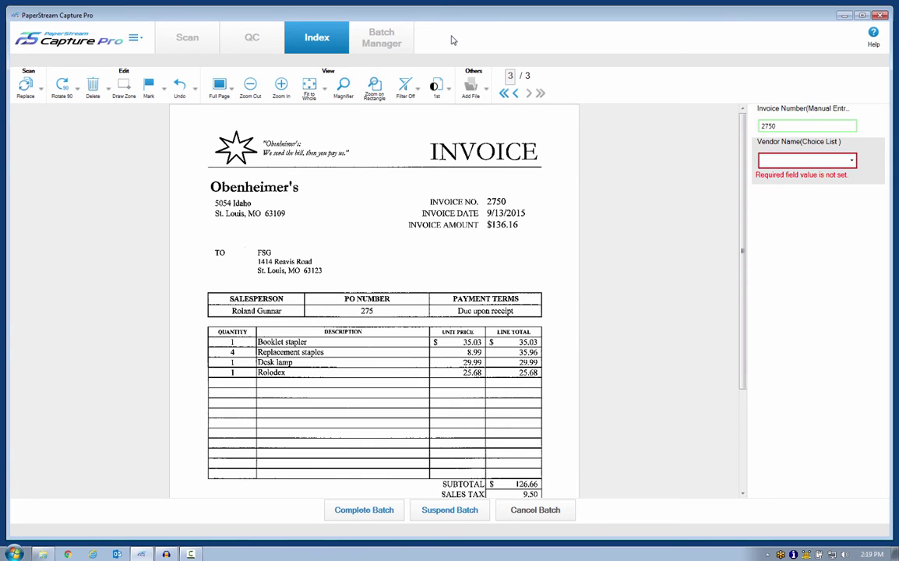
pyautogui.hotkey('alt', 'Down')
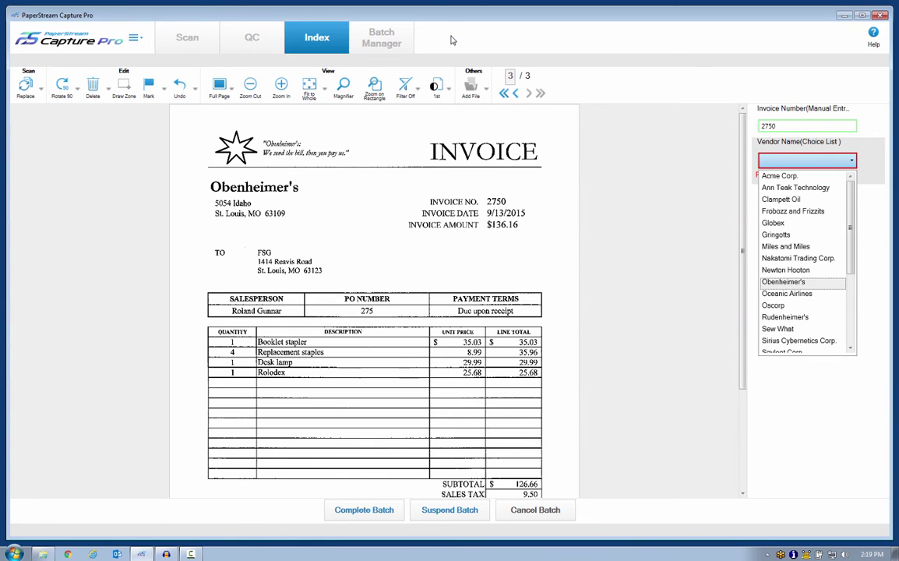
pyautogui.press('Return')
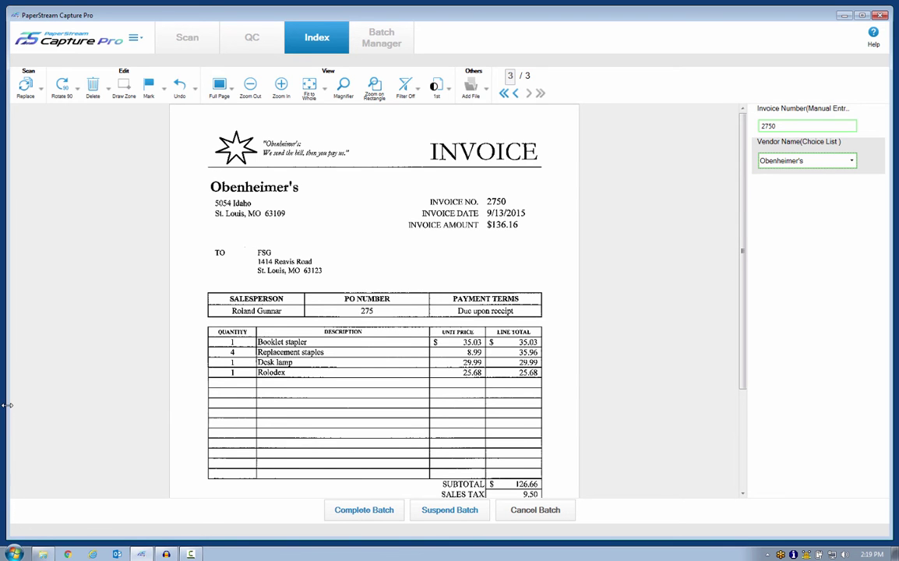
# Narrow the capture window, release the indexed batch to vendor folders, and bring up the Invoices output folder.
pyautogui.moveTo(3, 403); pyautogui.dragTo(172, 406)
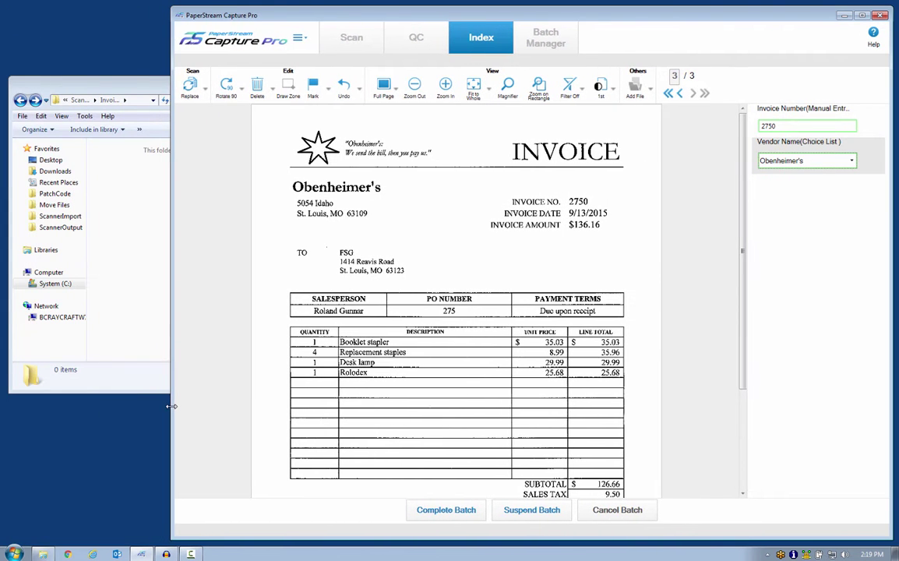
pyautogui.click(415, 515)
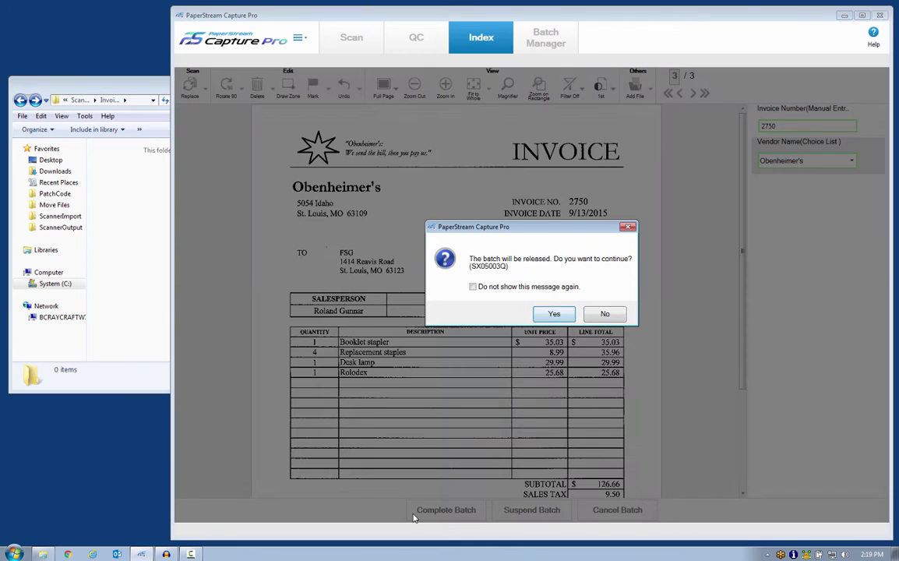
pyautogui.click(555, 314)
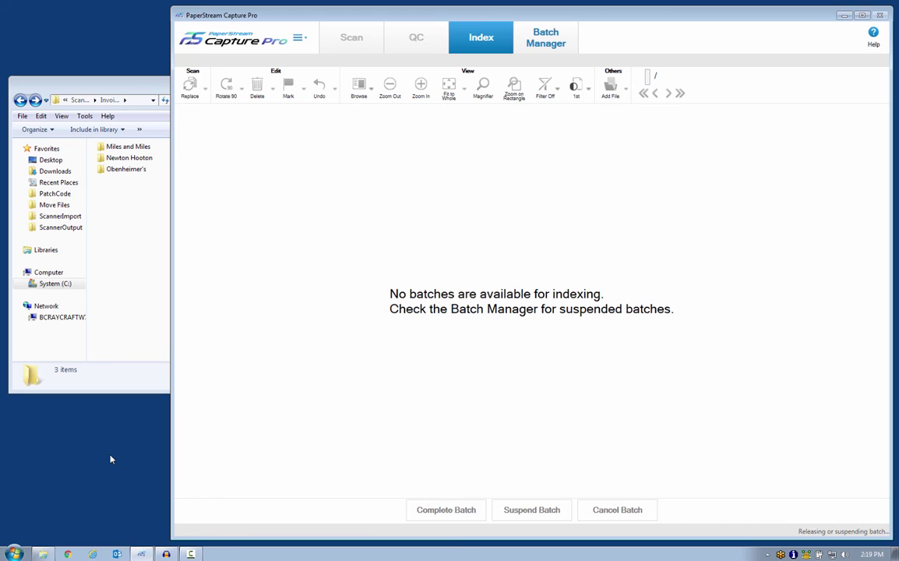
pyautogui.click(120, 91)
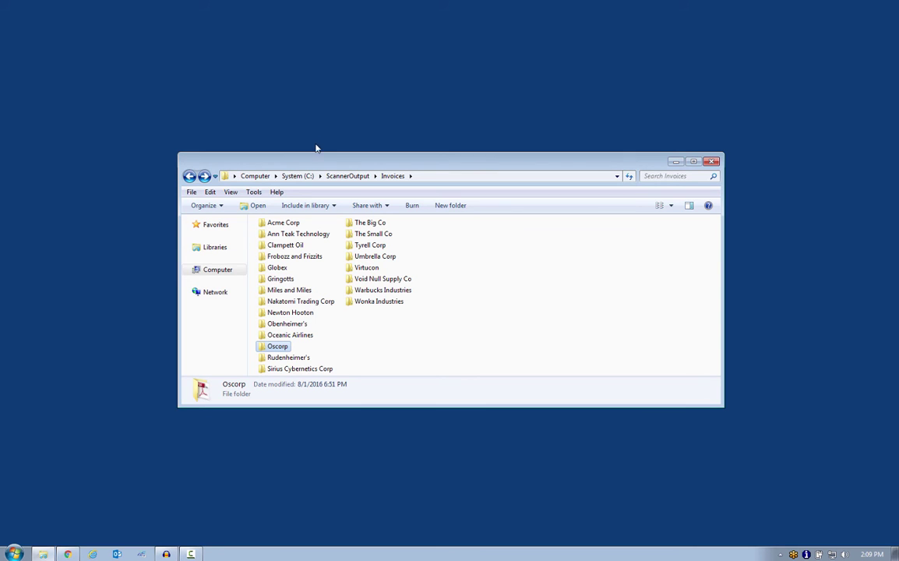
# Open Obenheimer's 2750 PDF, then search for 'Ring Light' and open the matching Miles and Miles 4250 invoice.
pyautogui.doubleClick(307, 326)
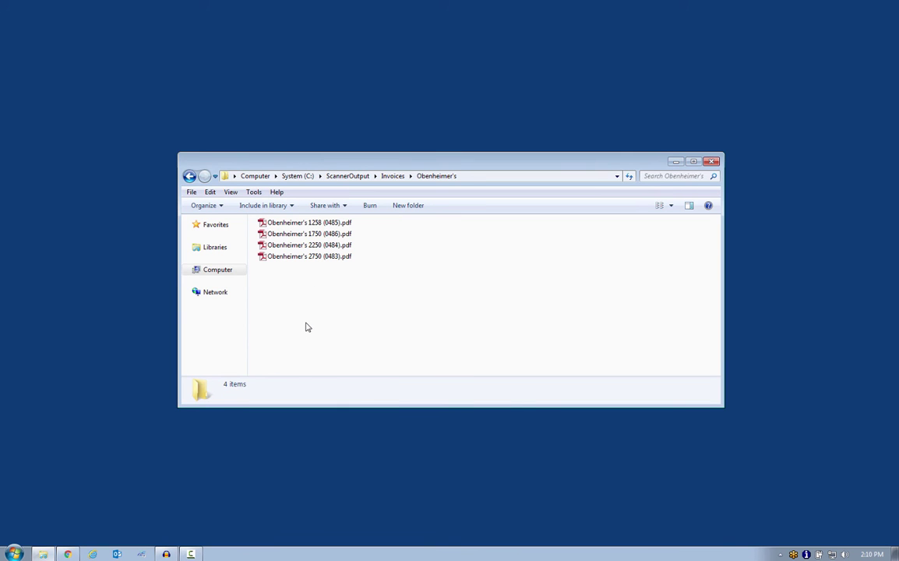
pyautogui.doubleClick(327, 257)
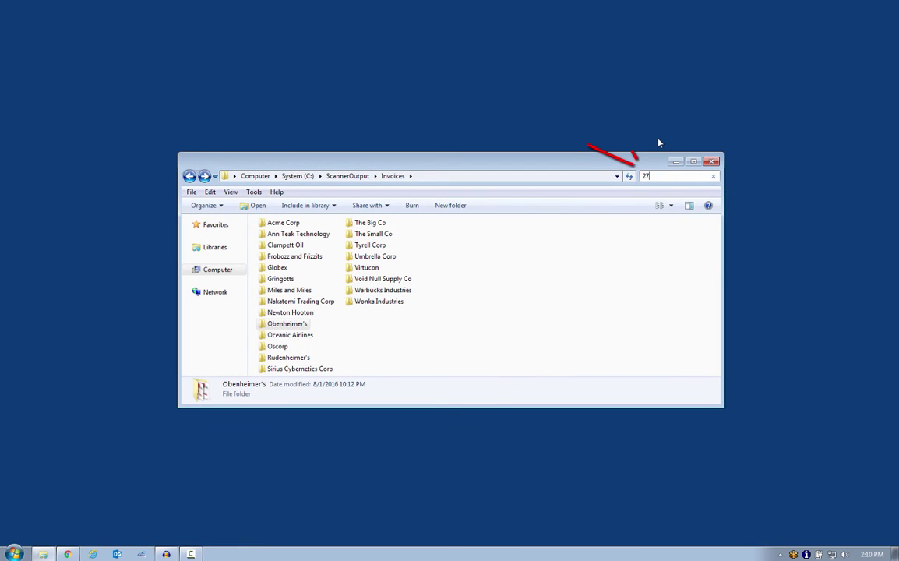
pyautogui.write('50')
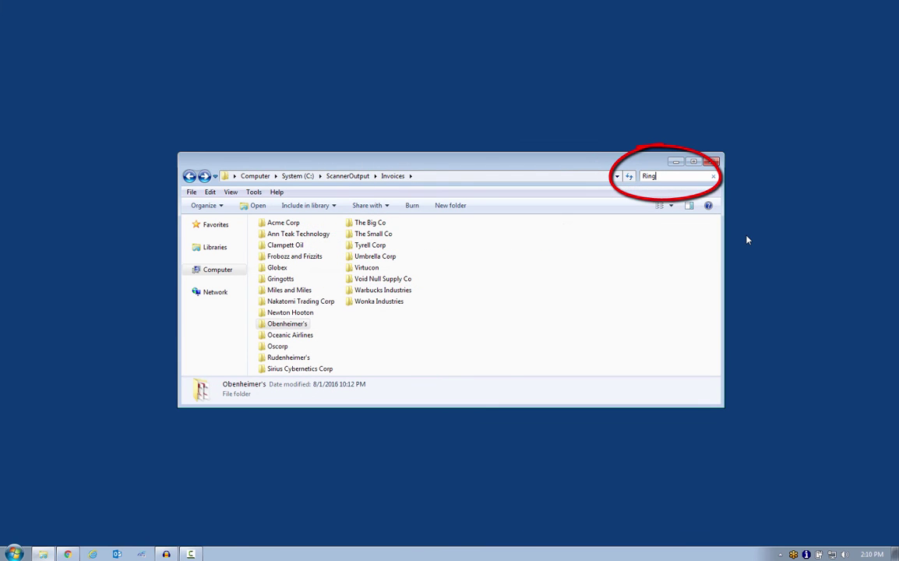
pyautogui.write('Light')
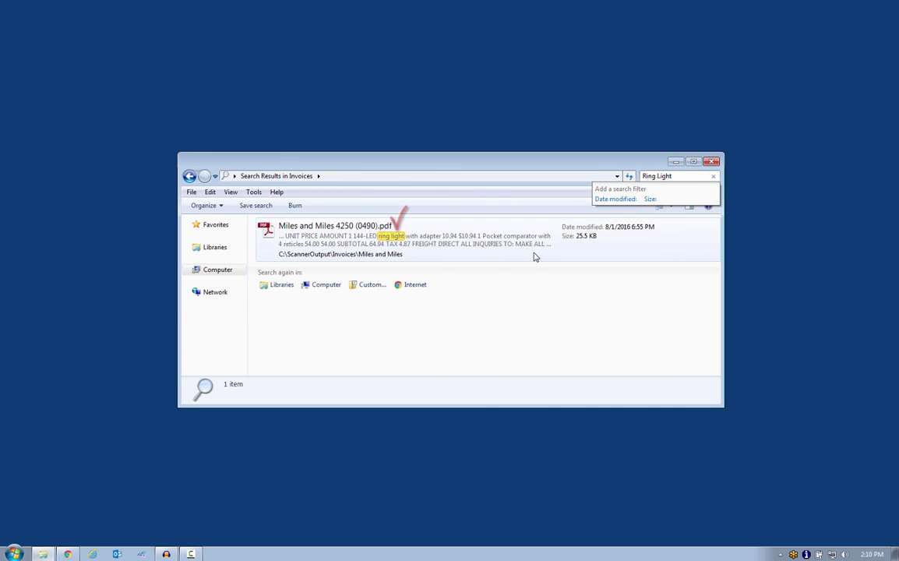
pyautogui.doubleClick(415, 250)
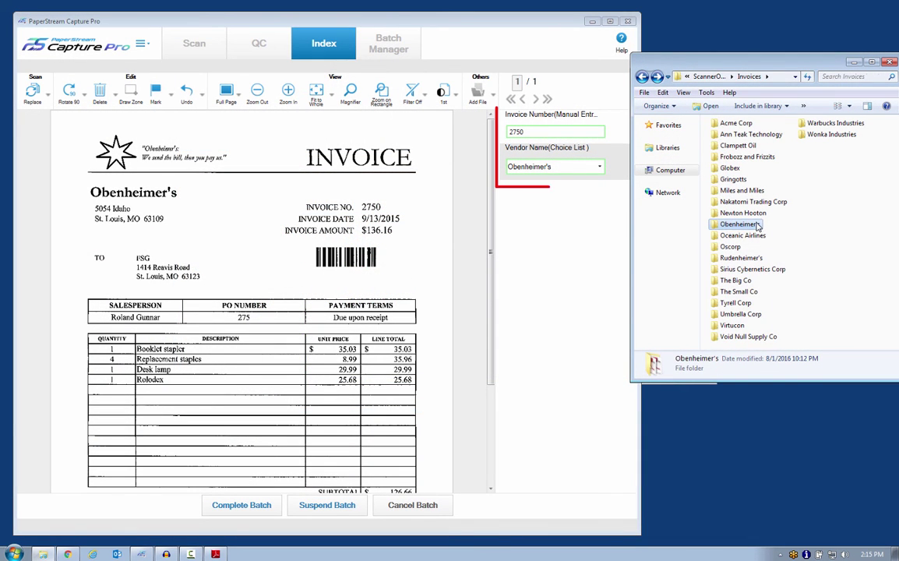
# Open the Obenheimer's folder to compare its PDF name with the 2750 index values, then return to the vendor folders.
pyautogui.doubleClick(758, 225)
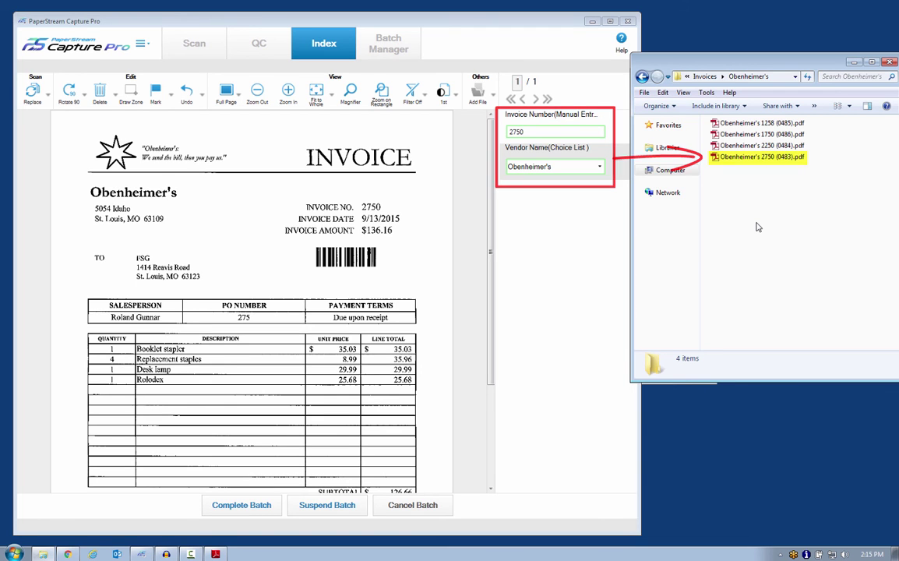
pyautogui.click(642, 77)
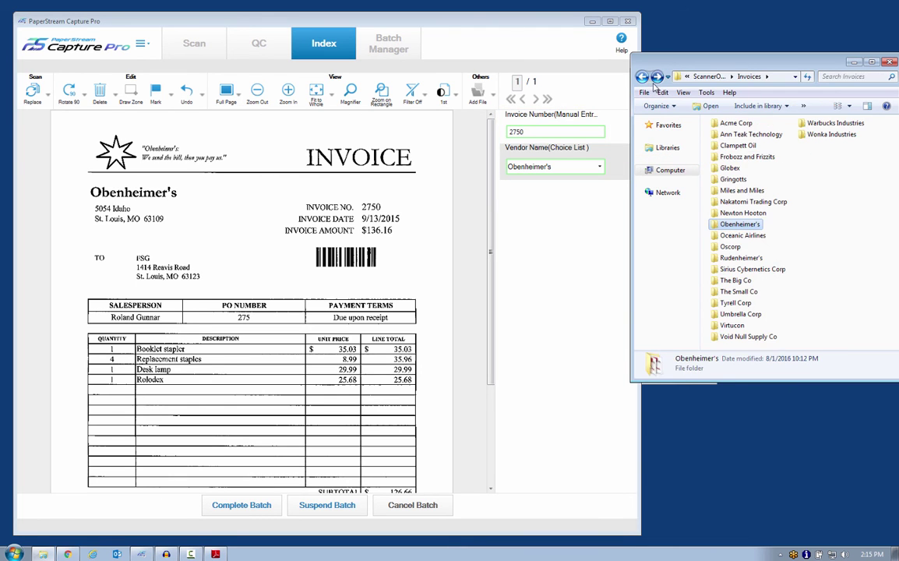